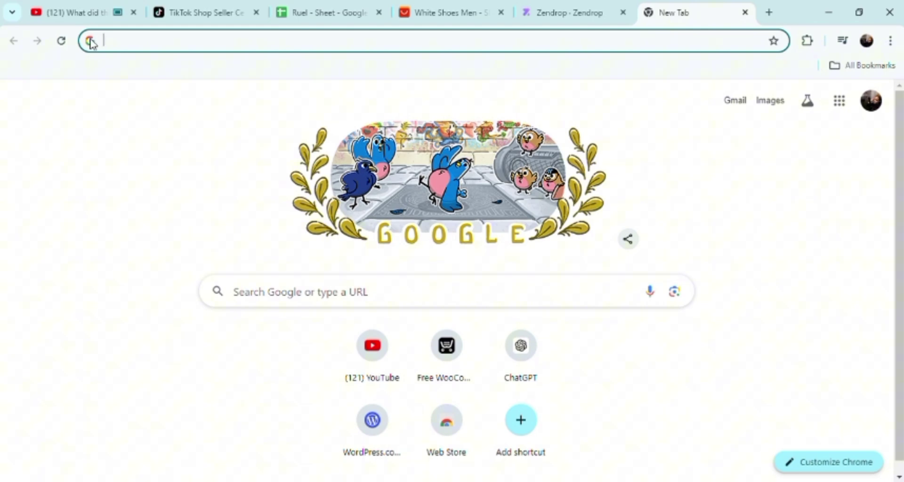
Step: Search Google for 'zendrop login' and scroll through the results
{"action": "left_click", "coordinate": [129, 42]}
{"action": "type", "text": "ze"}
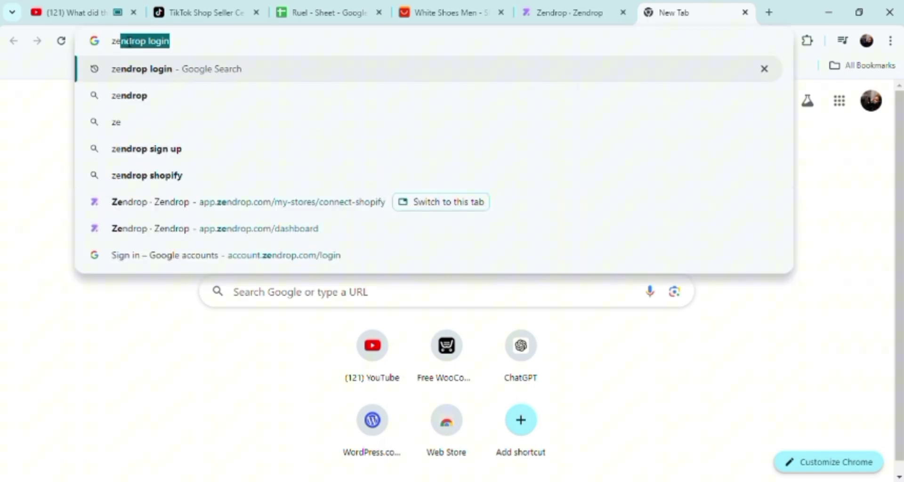
{"action": "key", "text": "Return"}
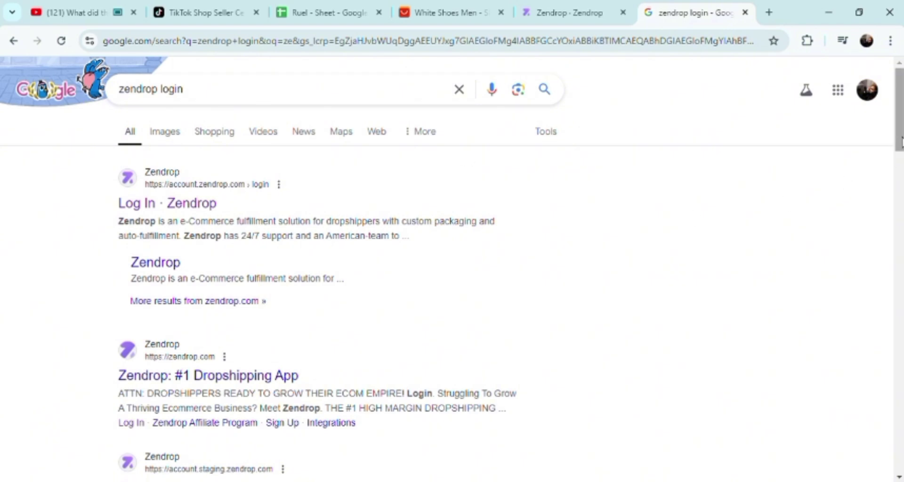
{"action": "scroll", "coordinate": [650, 325], "scroll_direction": "down", "scroll_amount": 3}
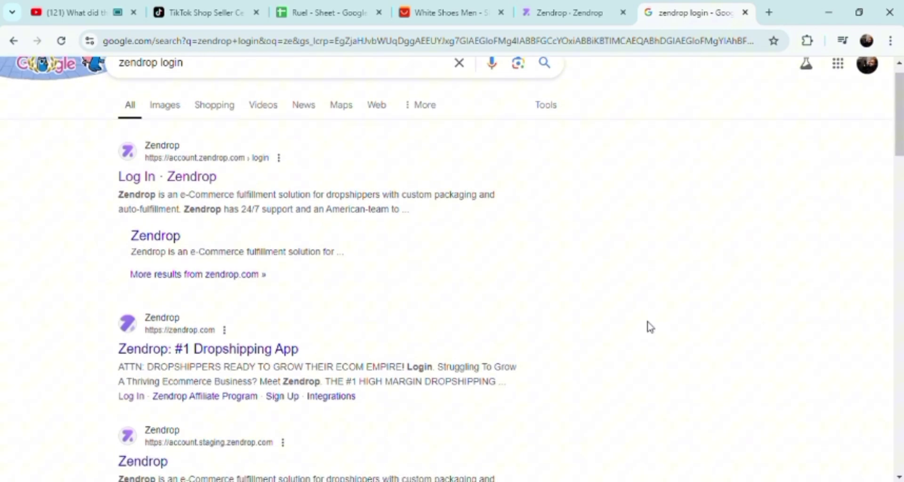
{"action": "scroll", "coordinate": [650, 327], "scroll_direction": "down", "scroll_amount": 2}
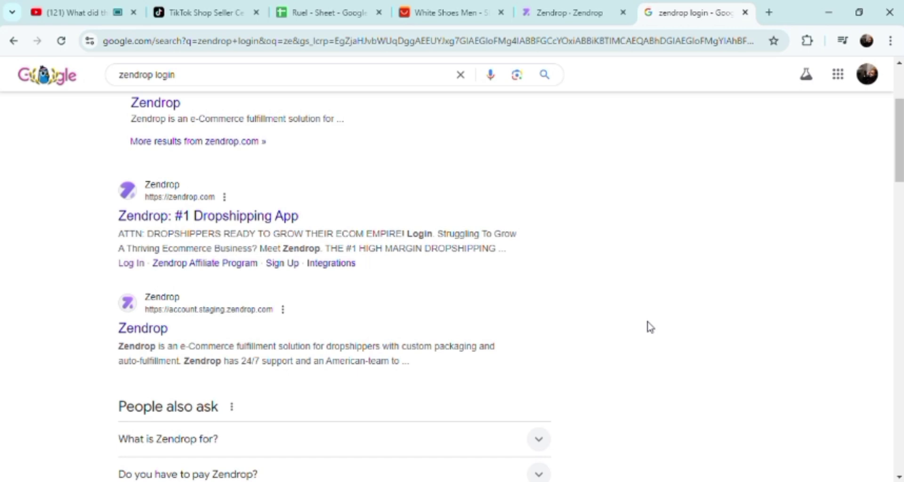
{"action": "scroll", "coordinate": [650, 327], "scroll_direction": "up", "scroll_amount": 2}
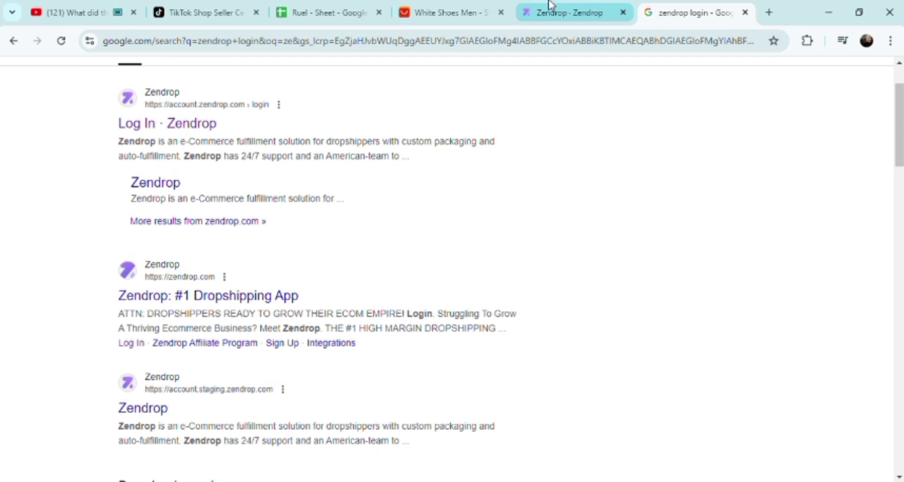
Step: Visit the Zendrop Profile page, then go back and switch to the TikTok Shop Seller Center app store
{"action": "left_click", "coordinate": [563, 18]}
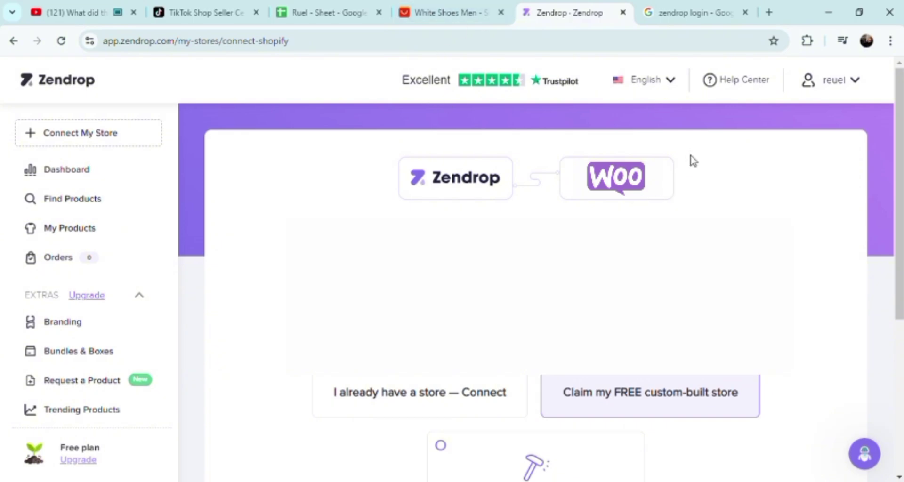
{"action": "left_click", "coordinate": [841, 92]}
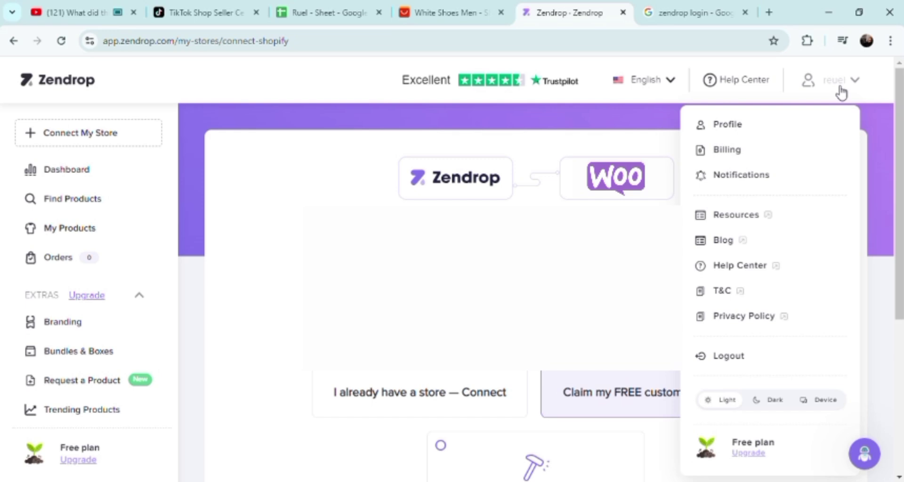
{"action": "left_click", "coordinate": [728, 124]}
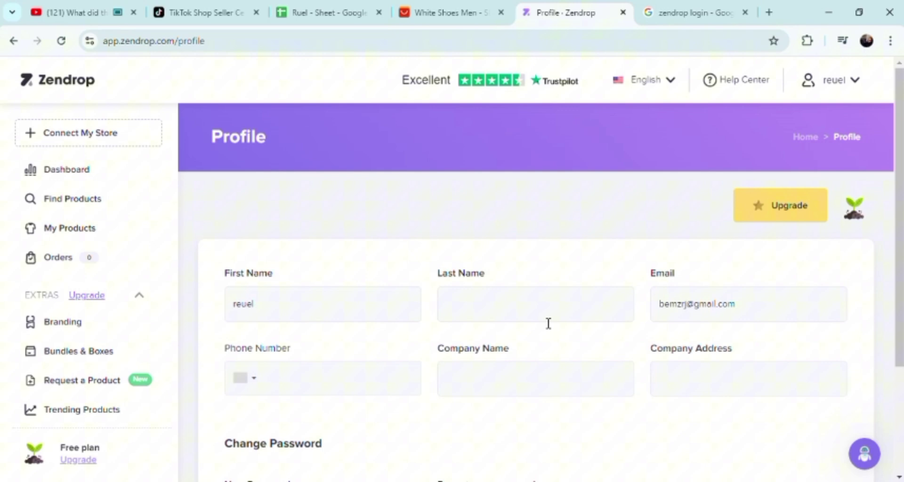
{"action": "left_click", "coordinate": [514, 307]}
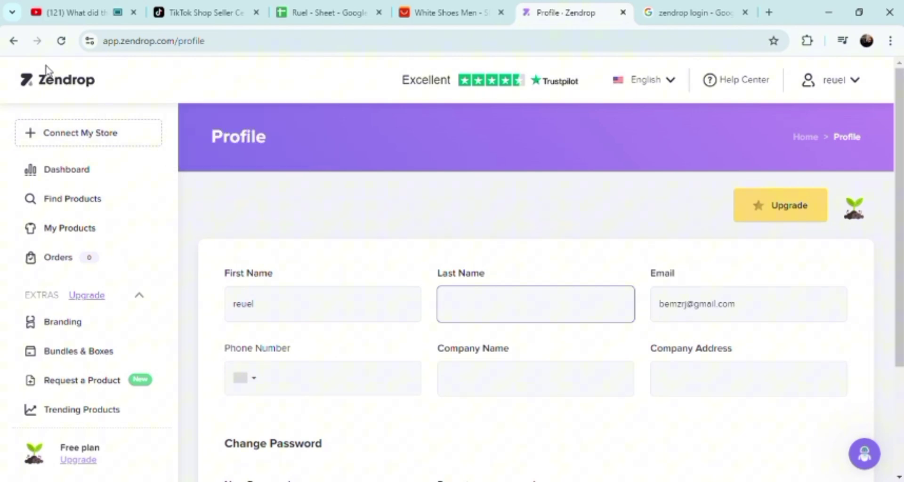
{"action": "left_click", "coordinate": [13, 44]}
{"action": "left_click", "coordinate": [177, 15]}
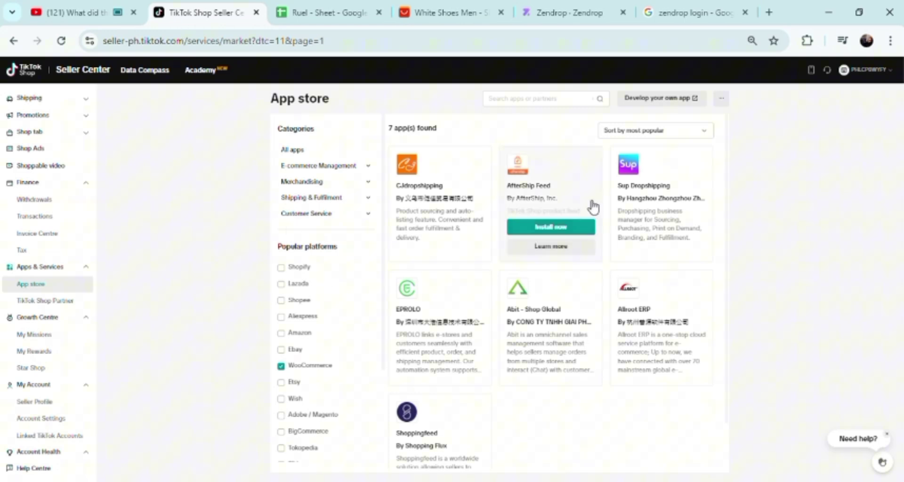
Step: Add Shopify to the app store's platform filter
{"action": "mouse_move", "coordinate": [474, 227]}
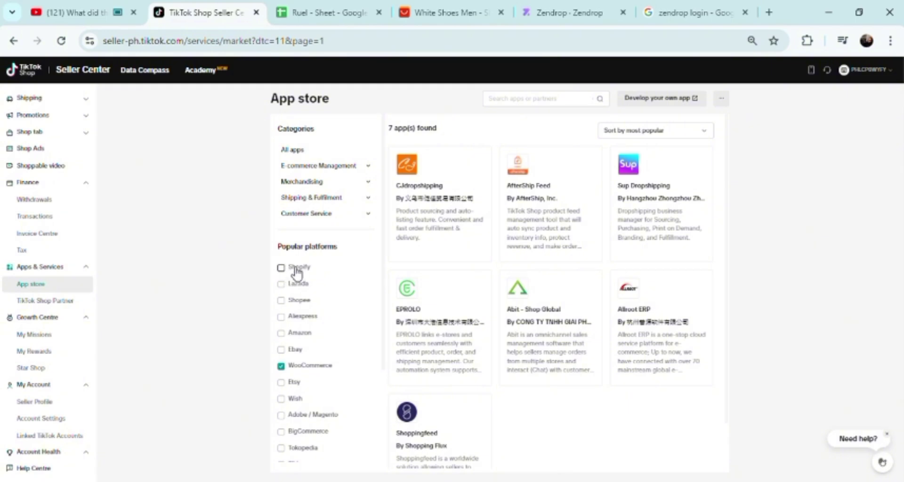
{"action": "left_click_drag", "start_coordinate": [294, 267], "coordinate": [320, 278]}
{"action": "left_click_drag", "start_coordinate": [290, 268], "coordinate": [321, 280]}
{"action": "left_click", "coordinate": [287, 270]}
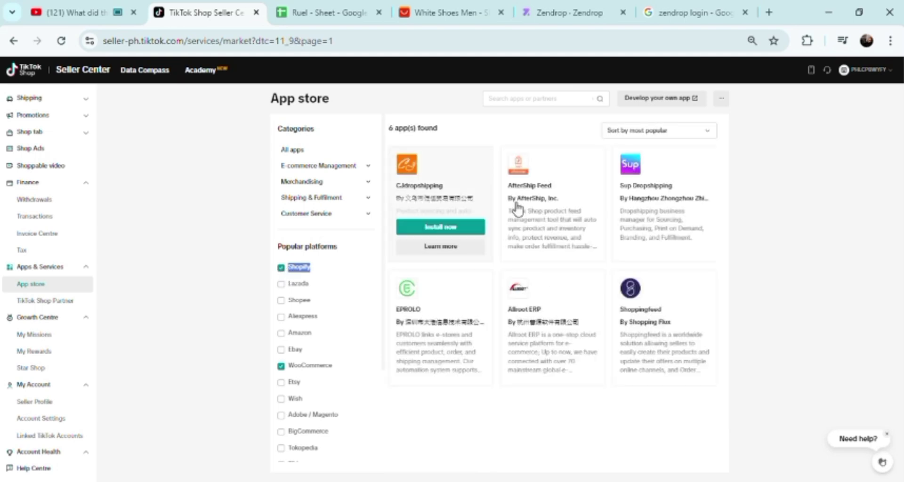
Step: Start installing the Shoppingfeed app
{"action": "mouse_move", "coordinate": [545, 197]}
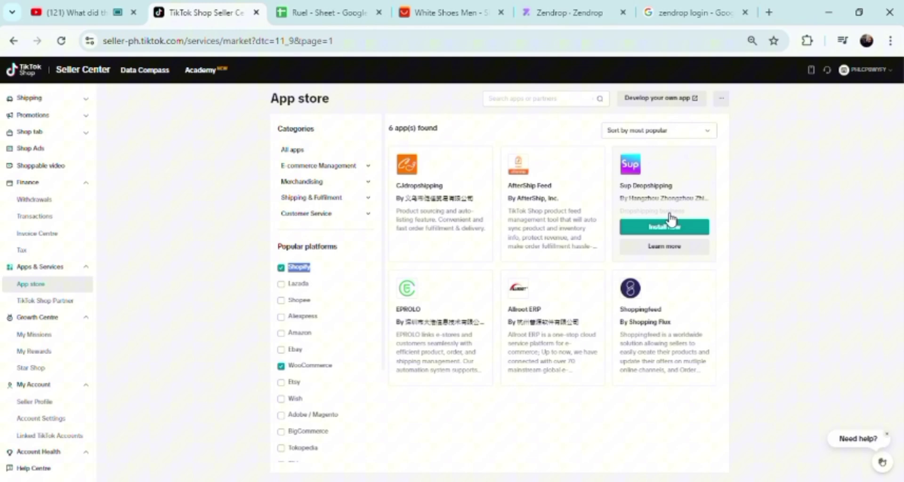
{"action": "mouse_move", "coordinate": [451, 332]}
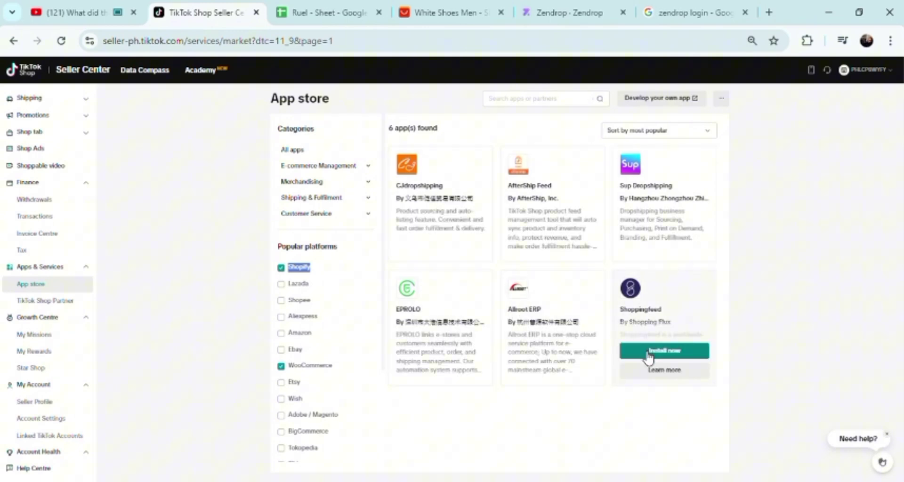
{"action": "left_click", "coordinate": [648, 349]}
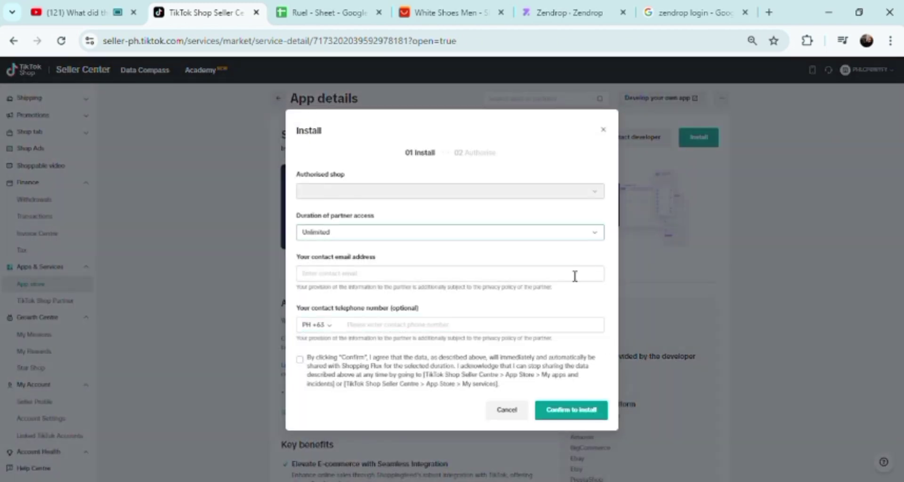
Step: Set partner access to 90 Days, enter the contact Gmail address, and agree to data sharing
{"action": "left_click", "coordinate": [419, 234]}
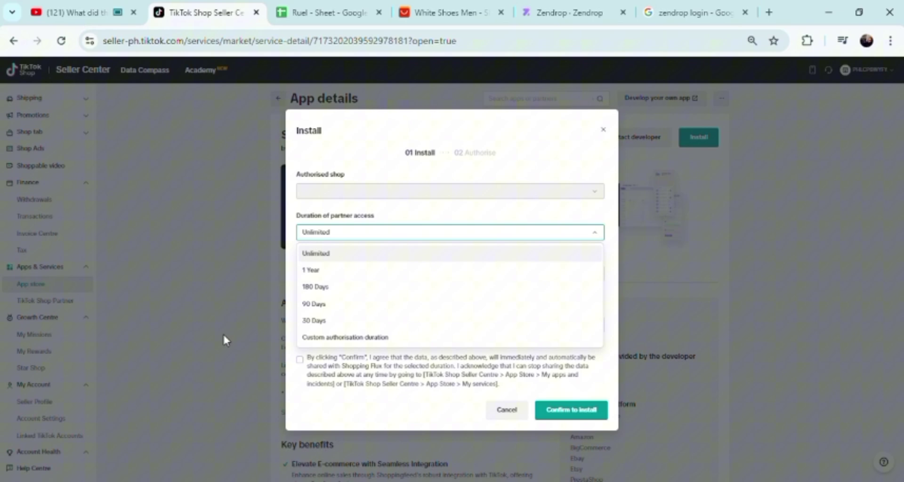
{"action": "left_click", "coordinate": [356, 307]}
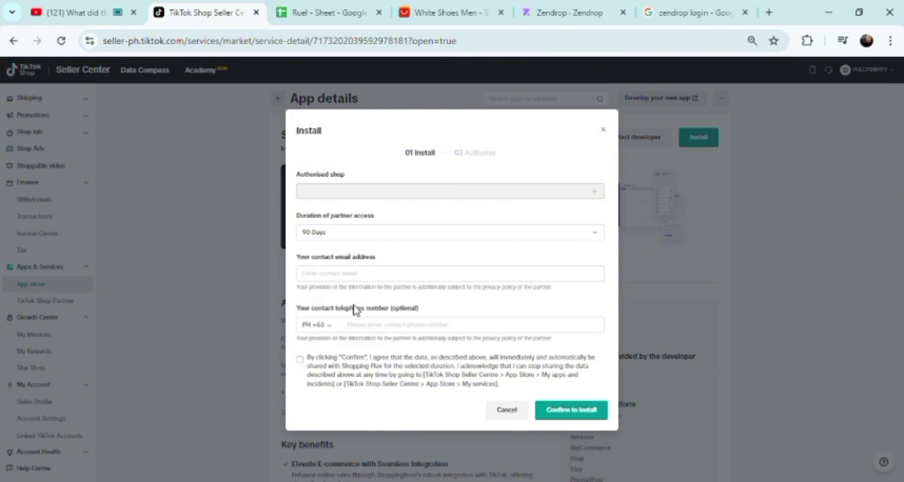
{"action": "left_click", "coordinate": [358, 281]}
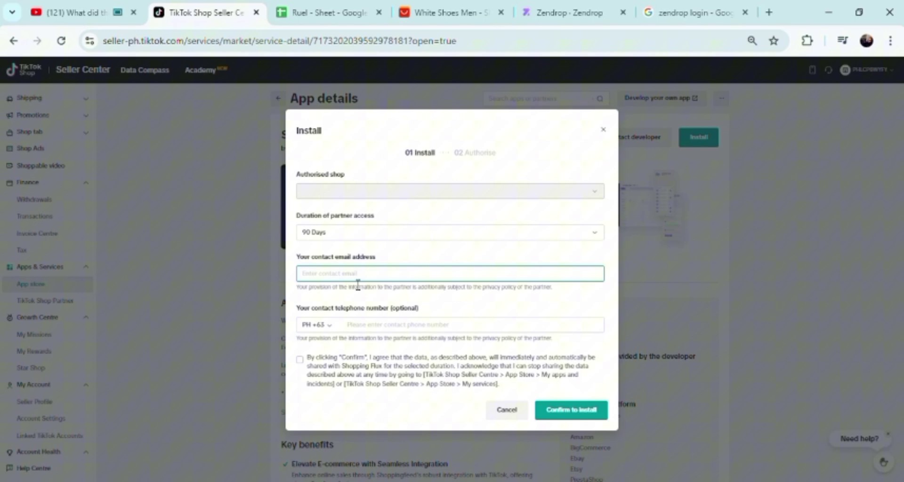
{"action": "left_click", "coordinate": [371, 324]}
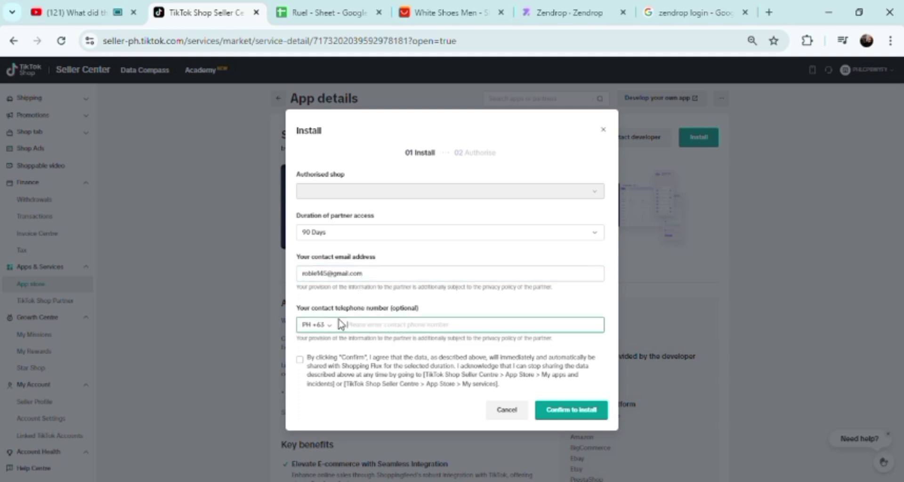
{"action": "left_click", "coordinate": [301, 363]}
Step: Check the phone country code stays PH +63, then close the install form without installing
{"action": "left_click", "coordinate": [331, 326]}
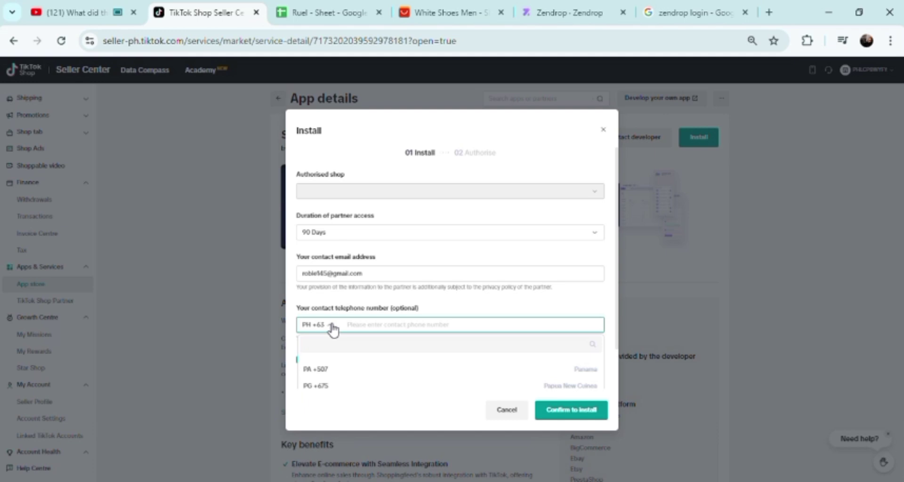
{"action": "left_click", "coordinate": [331, 327]}
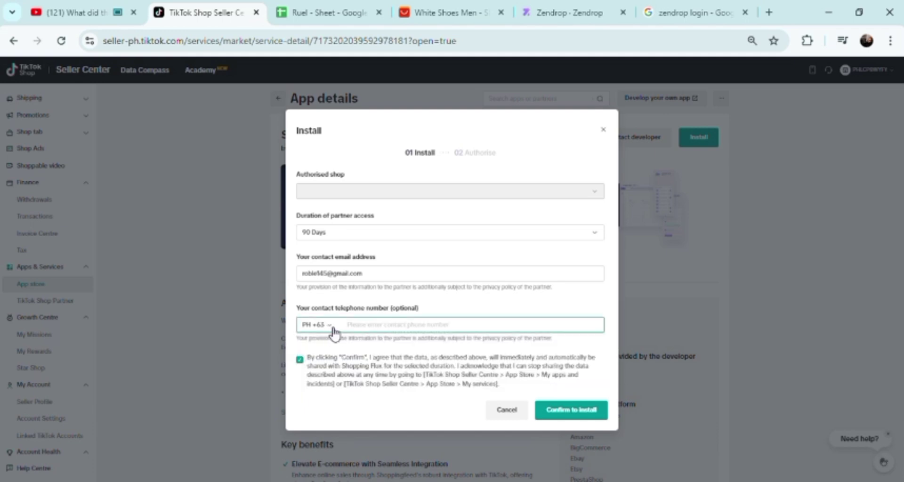
{"action": "left_click", "coordinate": [323, 327]}
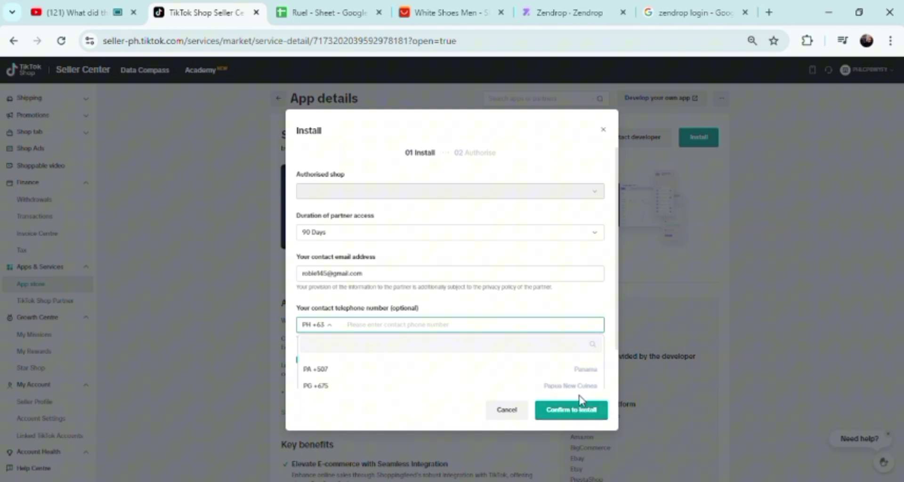
{"action": "left_click", "coordinate": [862, 289]}
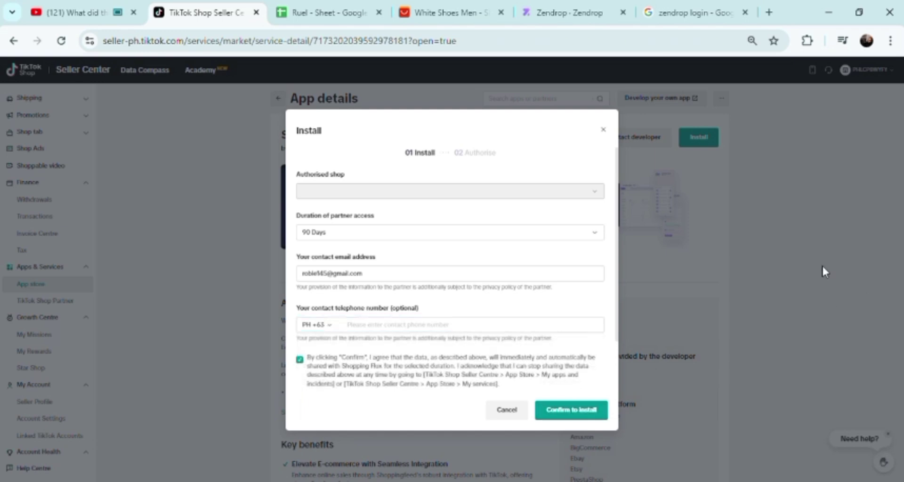
{"action": "left_click", "coordinate": [604, 130]}
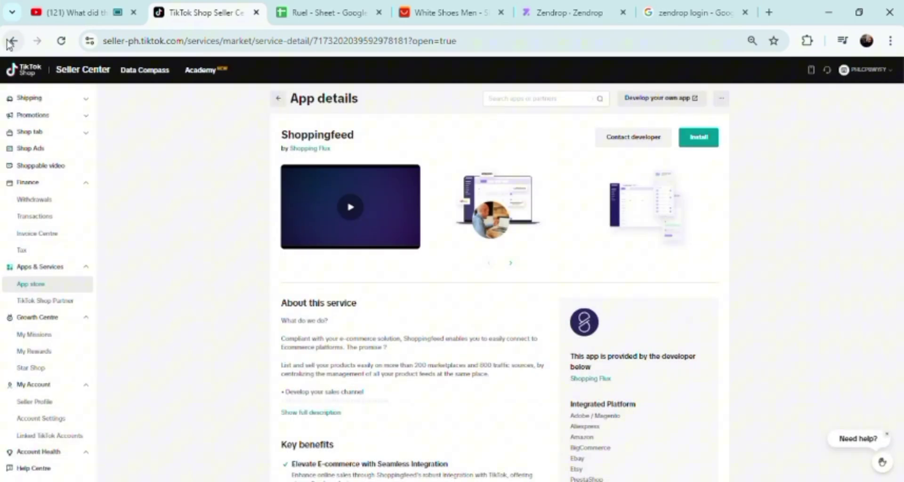
Step: Return to the filtered app store, then switch to the AliExpress white shoes men results
{"action": "left_click", "coordinate": [11, 42]}
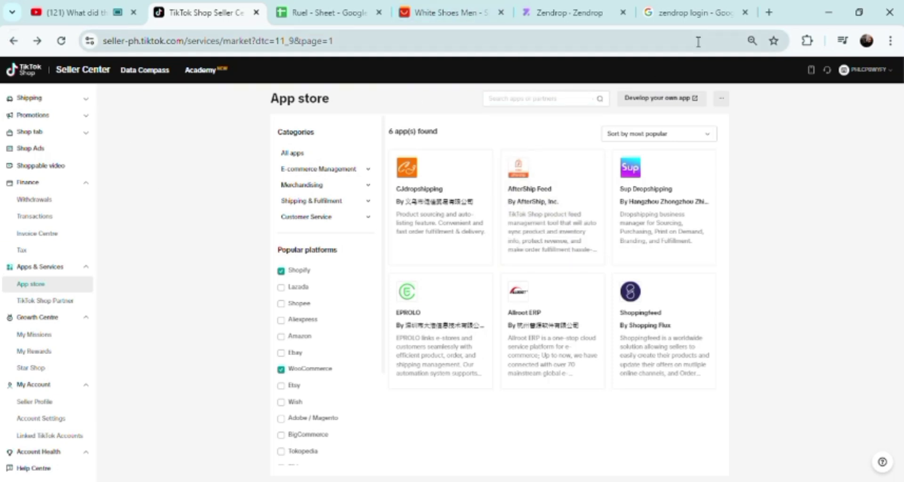
{"action": "left_click", "coordinate": [433, 13]}
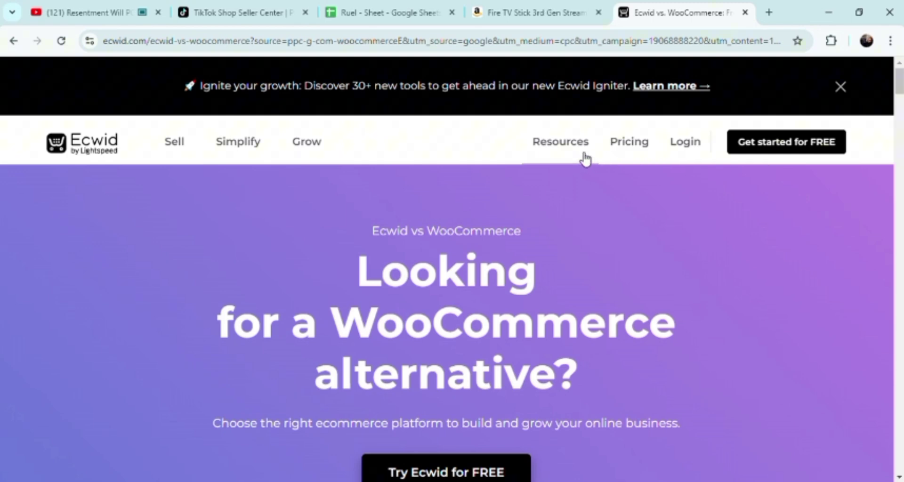
Step: Browse Ecwid's Grow menu to the Marketing channels page and scroll down it
{"action": "mouse_move", "coordinate": [574, 146]}
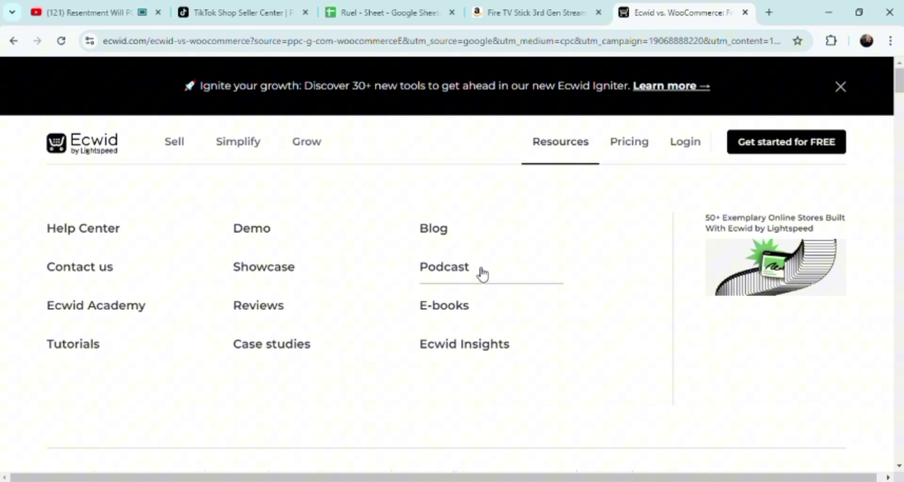
{"action": "left_click", "coordinate": [301, 148]}
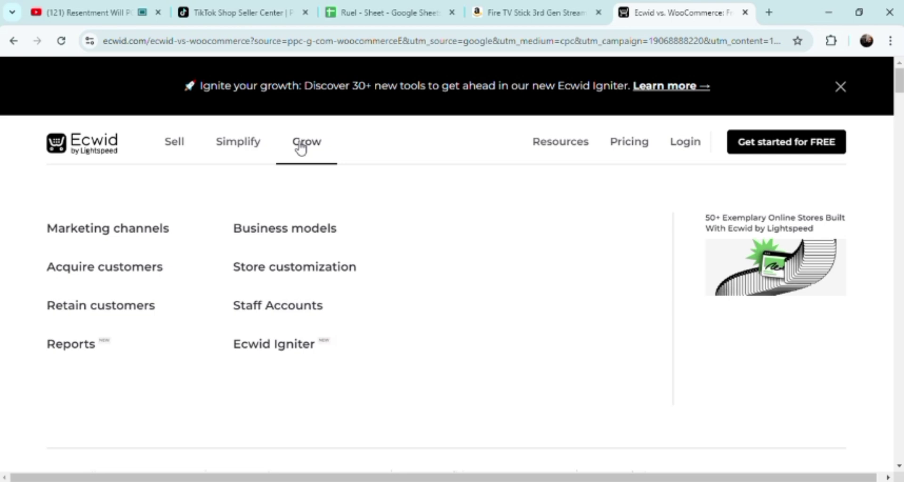
{"action": "left_click", "coordinate": [143, 239]}
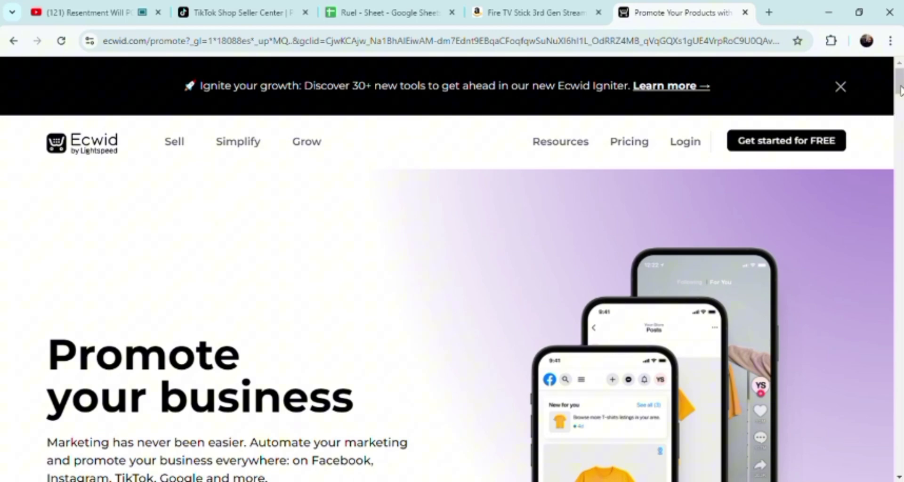
{"action": "left_click_drag", "start_coordinate": [899, 90], "coordinate": [895, 48]}
Step: Show the Linked TikTok Accounts page in TikTok Shop Seller Center
{"action": "left_click", "coordinate": [221, 10]}
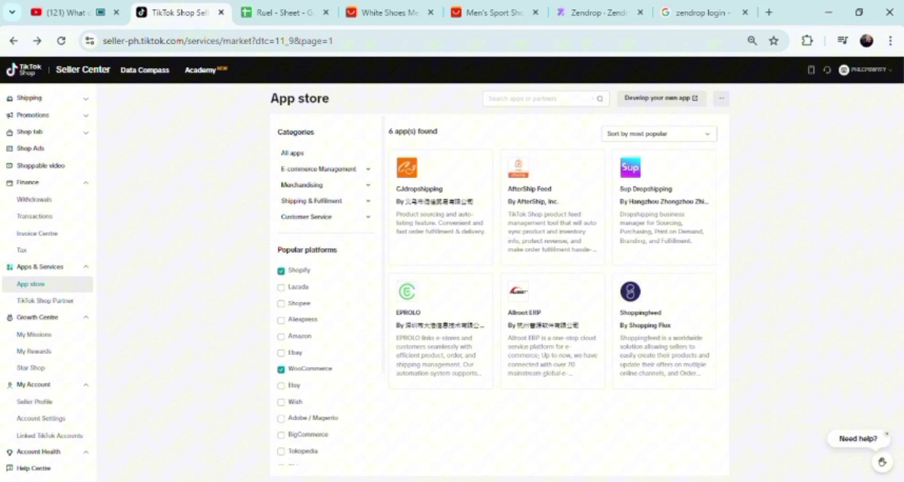
{"action": "left_click", "coordinate": [42, 433]}
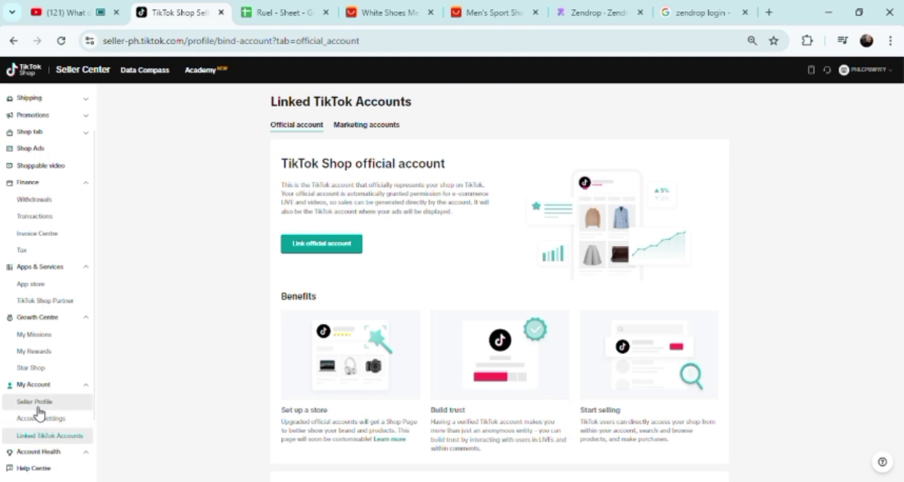
Step: Browse the Shoppable videos gallery, dismiss its survey, then return to Zendrop
{"action": "left_click", "coordinate": [67, 171]}
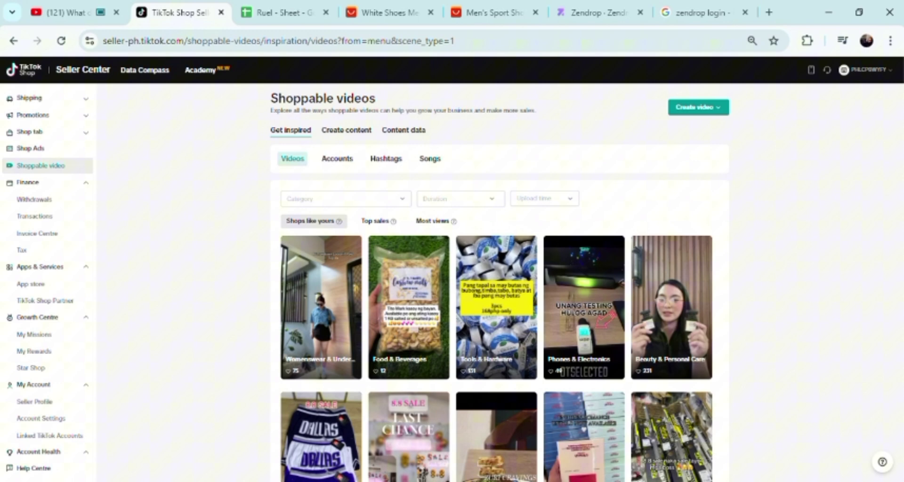
{"action": "scroll", "coordinate": [499, 283], "scroll_direction": "down", "scroll_amount": 3}
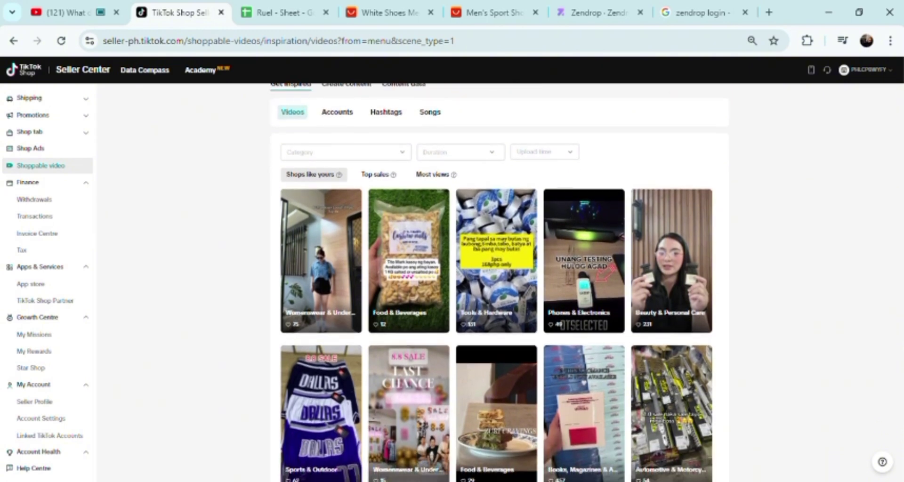
{"action": "scroll", "coordinate": [499, 282], "scroll_direction": "down", "scroll_amount": 3}
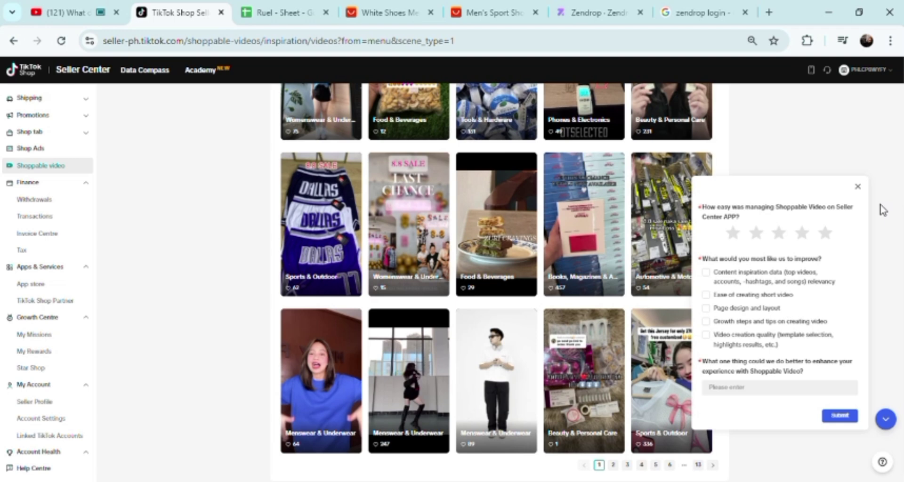
{"action": "left_click", "coordinate": [857, 186]}
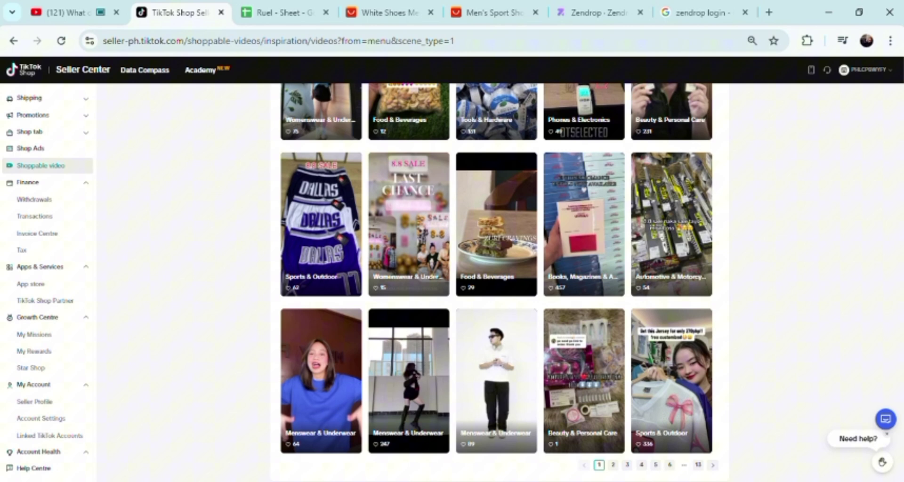
{"action": "left_click", "coordinate": [595, 13]}
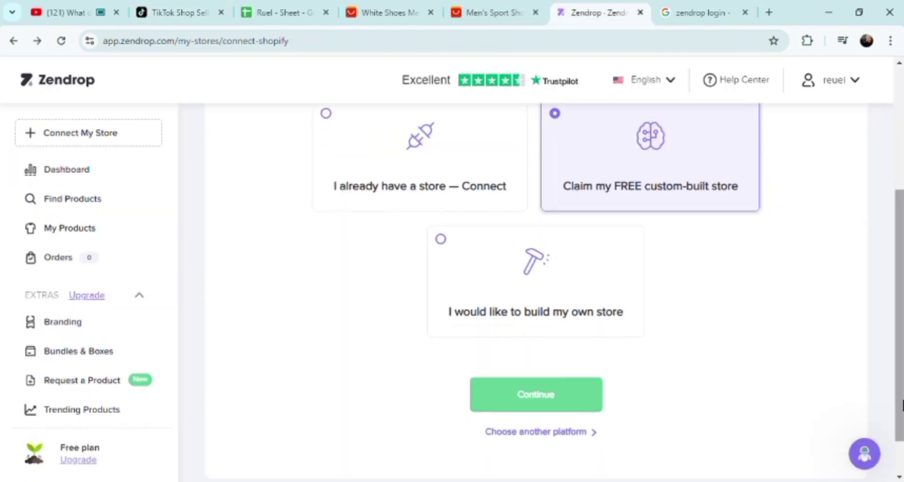
Step: Try claiming the free custom-built store, dismiss the 'Unclaimed stores do not exist' error, and open Profile
{"action": "left_click", "coordinate": [512, 397]}
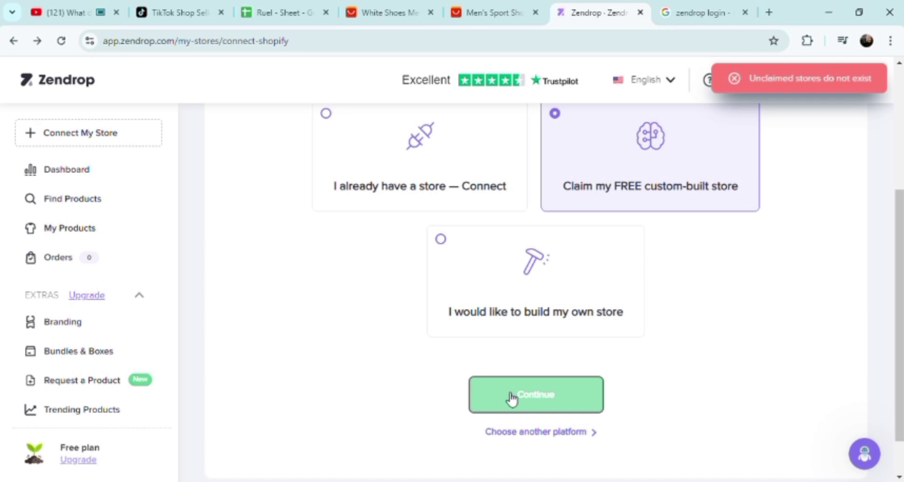
{"action": "left_click", "coordinate": [733, 79]}
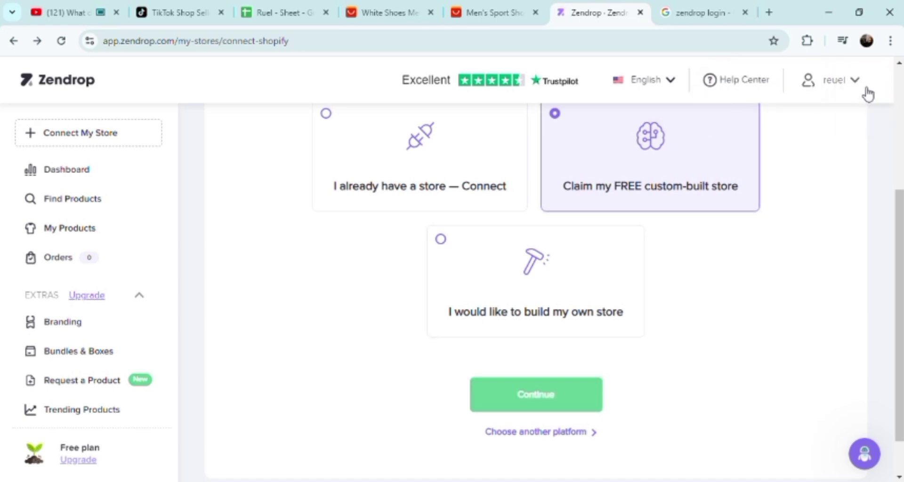
{"action": "left_click", "coordinate": [861, 87]}
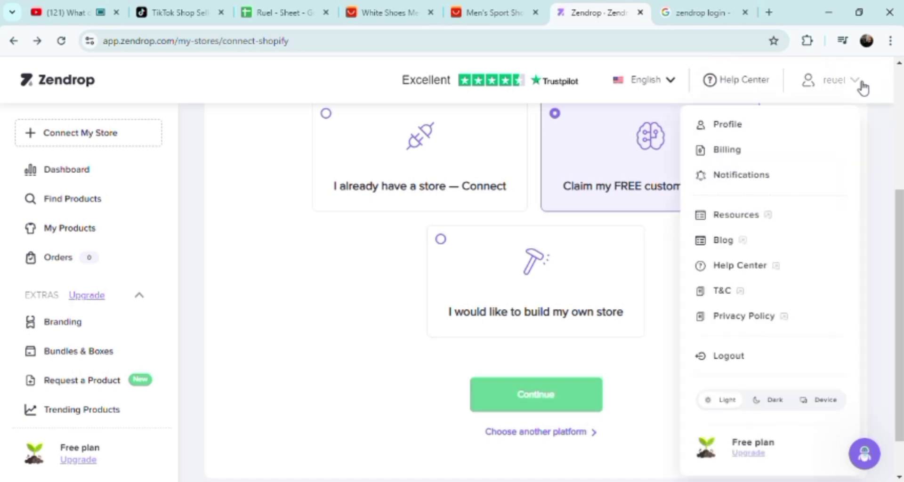
{"action": "left_click", "coordinate": [707, 126]}
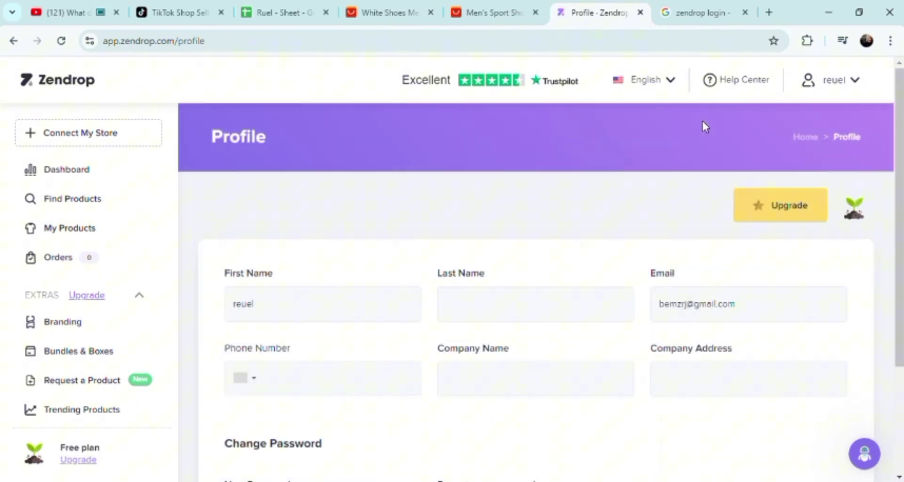
Step: Set the profile phone country code to Philippines +63
{"action": "left_click", "coordinate": [477, 306]}
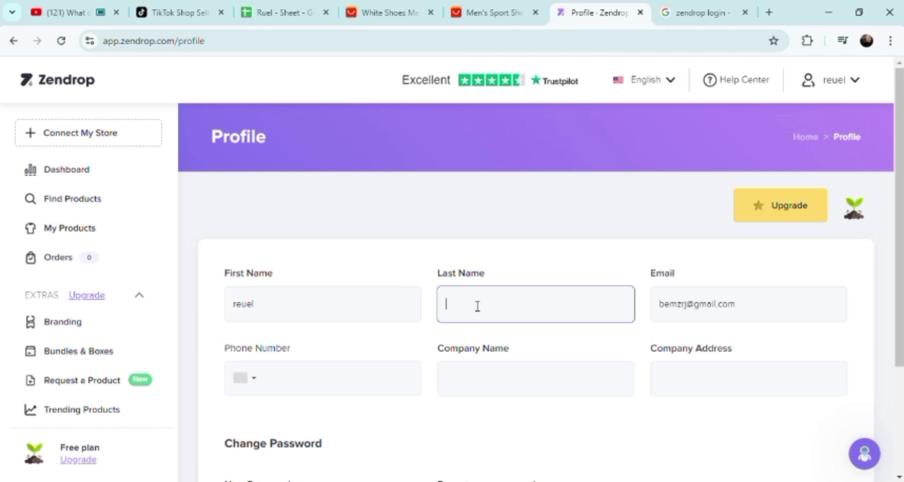
{"action": "left_click_drag", "start_coordinate": [899, 225], "coordinate": [899, 331]}
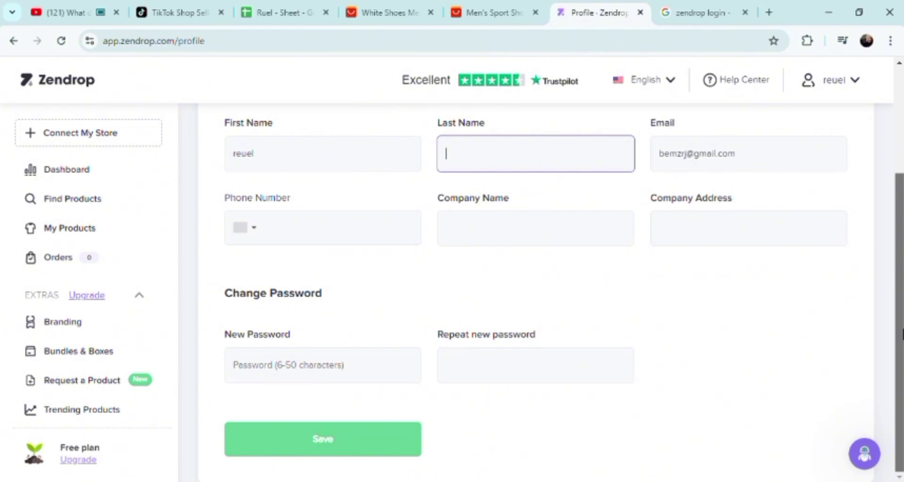
{"action": "left_click_drag", "start_coordinate": [901, 334], "coordinate": [876, 255]}
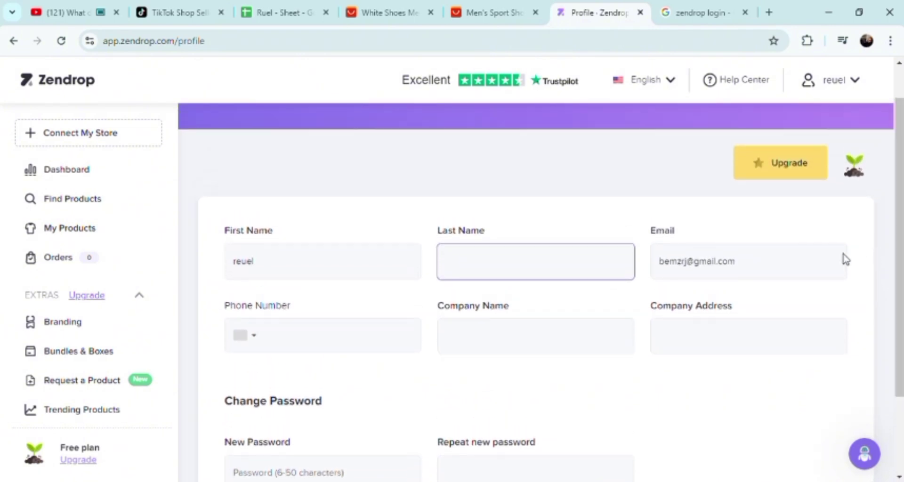
{"action": "left_click", "coordinate": [248, 340]}
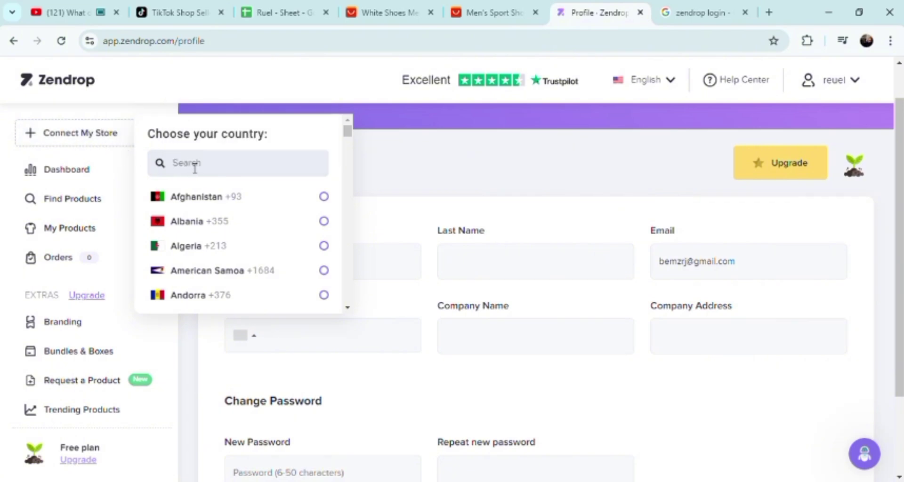
{"action": "type", "text": "ph"}
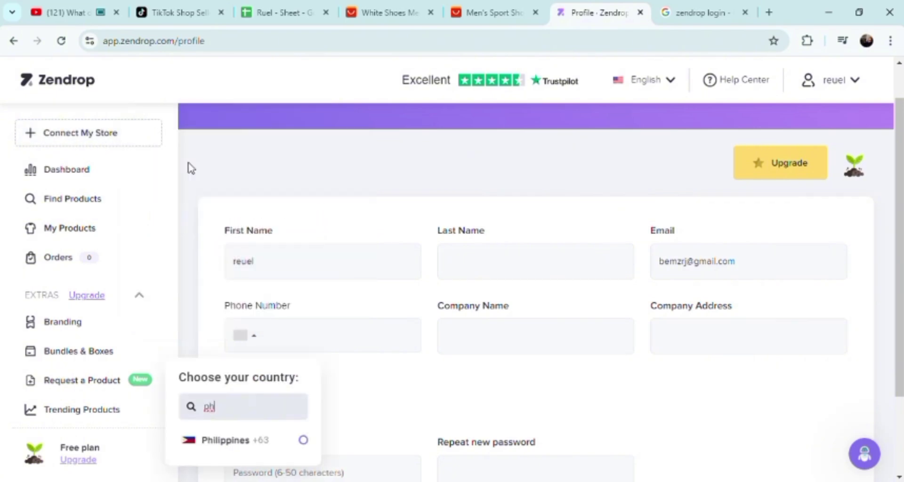
{"action": "left_click", "coordinate": [306, 444]}
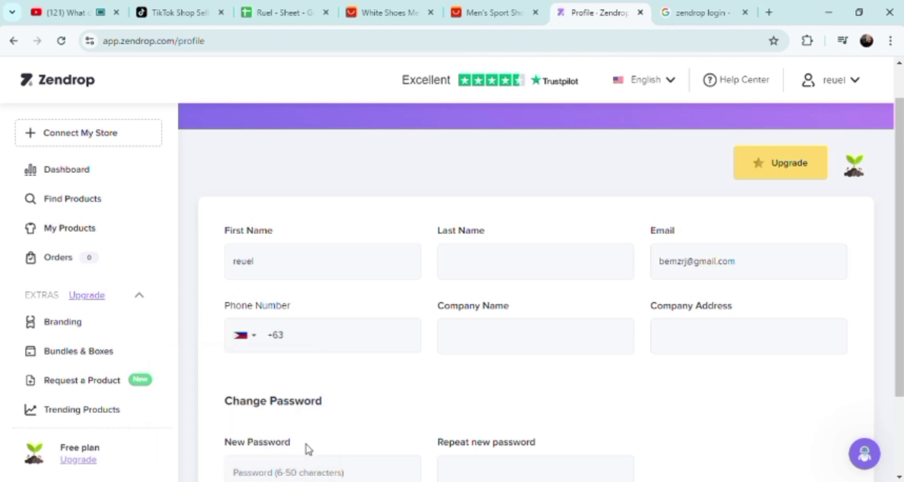
Step: Enter the company address with city, province and postal code
{"action": "left_click", "coordinate": [755, 345]}
{"action": "type", "text": "dum"}
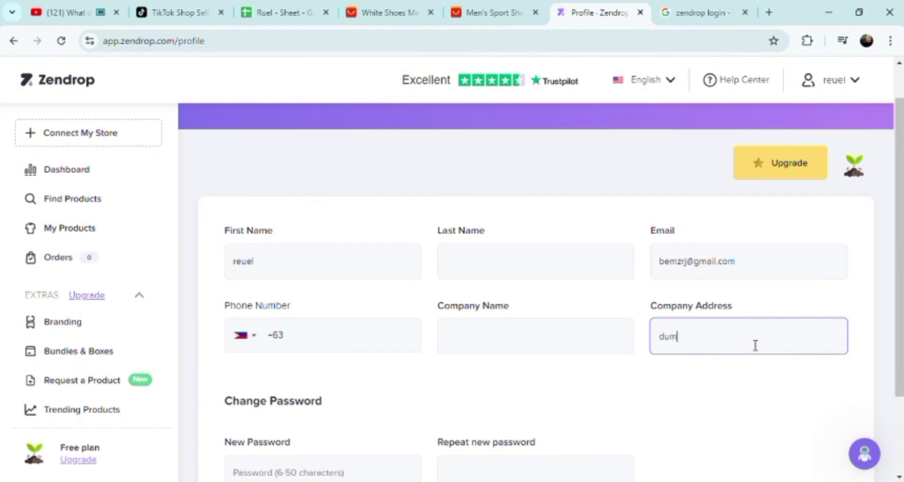
{"action": "type", "text": "aguete city p"}
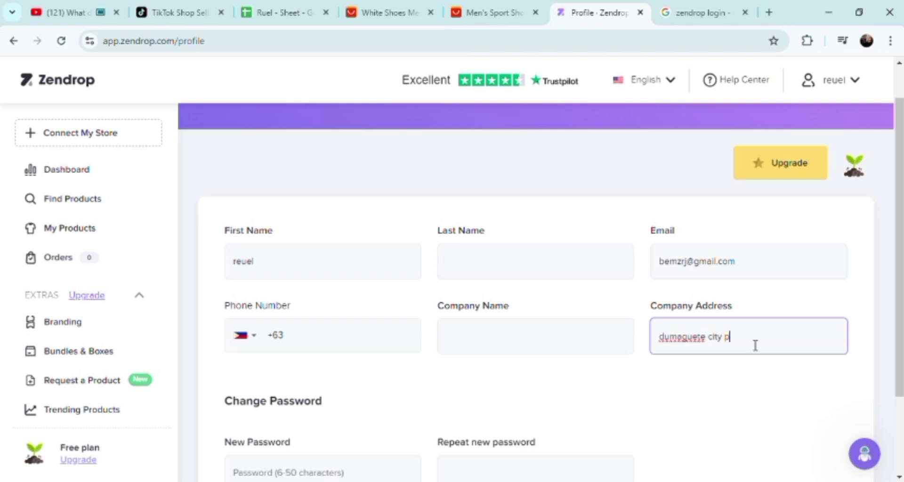
{"action": "type", "text": "hilippines "}
{"action": "type", "text": "negros"}
{"action": "key", "text": "BackSpace"}
{"action": "key", "text": "BackSpace"}
{"action": "key", "text": "BackSpace"}
{"action": "key", "text": "BackSpace"}
{"action": "key", "text": "BackSpace"}
{"action": "key", "text": "BackSpace"}
{"action": "key", "text": "BackSpace"}
{"action": "key", "text": "BackSpace"}
{"action": "key", "text": "BackSpace"}
{"action": "key", "text": "BackSpace"}
{"action": "key", "text": "BackSpace"}
{"action": "key", "text": "BackSpace"}
{"action": "key", "text": "BackSpace"}
{"action": "key", "text": "BackSpace"}
{"action": "key", "text": "BackSpace"}
{"action": "key", "text": "BackSpace"}
{"action": "key", "text": "BackSpace"}
{"action": "key", "text": "BackSpace"}
{"action": "key", "text": "BackSpace"}
{"action": "key", "text": "BackSpace"}
{"action": "key", "text": "BackSpace"}
{"action": "key", "text": "BackSpace"}
{"action": "key", "text": "BackSpace"}
{"action": "key", "text": "BackSpace"}
{"action": "type", "text": "ty negros oriental 6200"}
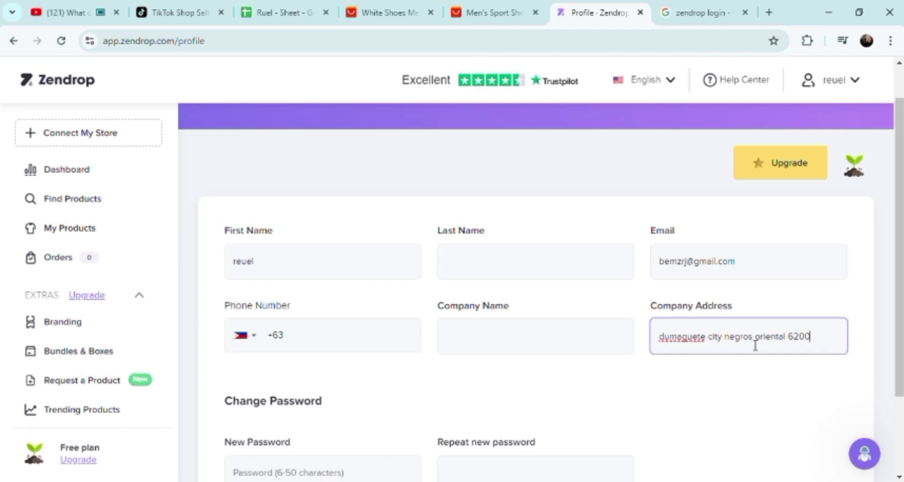
Step: Start the Company Name as 'rb&', clearing the stray symbols typed after 'rb'
{"action": "left_click", "coordinate": [478, 343]}
{"action": "type", "text": "r"}
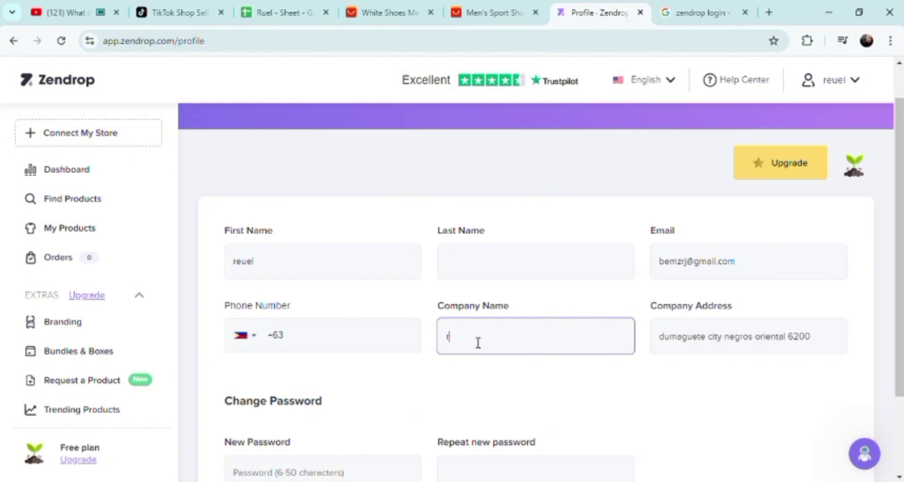
{"action": "type", "text": "b"}
{"action": "type", "text": "1"}
{"action": "key", "text": "BackSpace"}
{"action": "type", "text": "%"}
{"action": "key", "text": "BackSpace"}
{"action": "type", "text": "#"}
{"action": "key", "text": "BackSpace"}
{"action": "type", "text": "^"}
{"action": "type", "text": "(^"}
{"action": "type", "text": "&"}
{"action": "key", "text": "Left"}
{"action": "key", "text": "Left"}
{"action": "key", "text": "BackSpace"}
{"action": "key", "text": "BackSpace"}
{"action": "key", "text": "Delete"}
Step: Finish the Company Name as 'rb&ong enterprices', retyping the last word
{"action": "type", "text": "ong enterprices"}
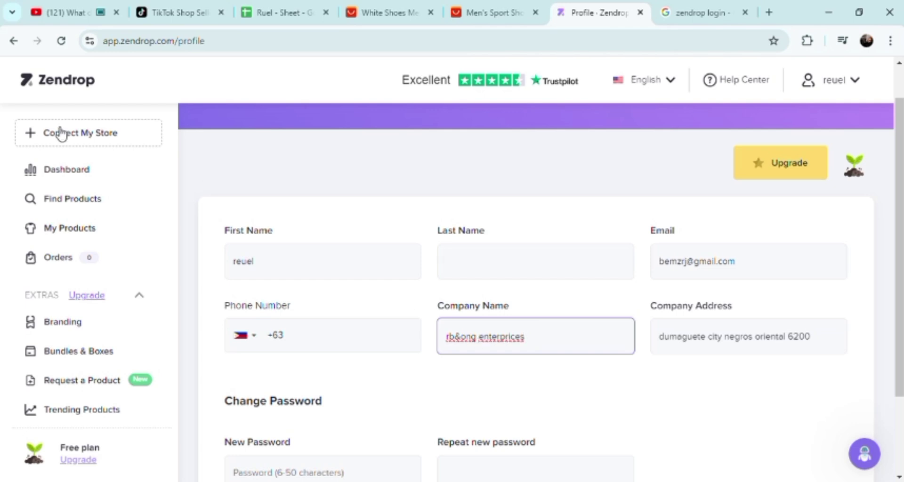
{"action": "key", "text": "BackSpace"}
{"action": "key", "text": "BackSpace"}
{"action": "key", "text": "BackSpace"}
{"action": "key", "text": "BackSpace"}
{"action": "key", "text": "BackSpace"}
{"action": "key", "text": "BackSpace"}
{"action": "key", "text": "BackSpace"}
{"action": "key", "text": "BackSpace"}
{"action": "key", "text": "BackSpace"}
{"action": "type", "text": "terprices"}
{"action": "key", "text": "ctrl+BackSpace"}
{"action": "type", "text": "enterprices"}
Step: Go back to TikTok Shop Seller Center and open the App store under Apps & Services
{"action": "left_click", "coordinate": [188, 15]}
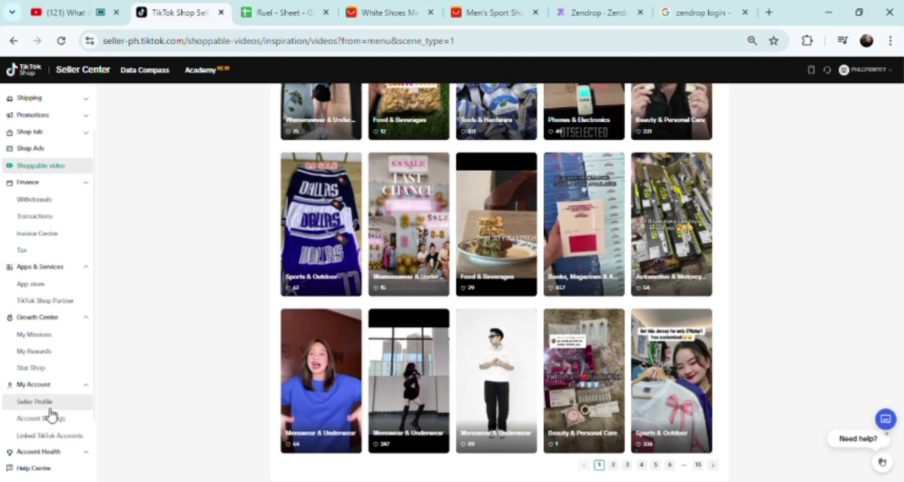
{"action": "left_click", "coordinate": [45, 286]}
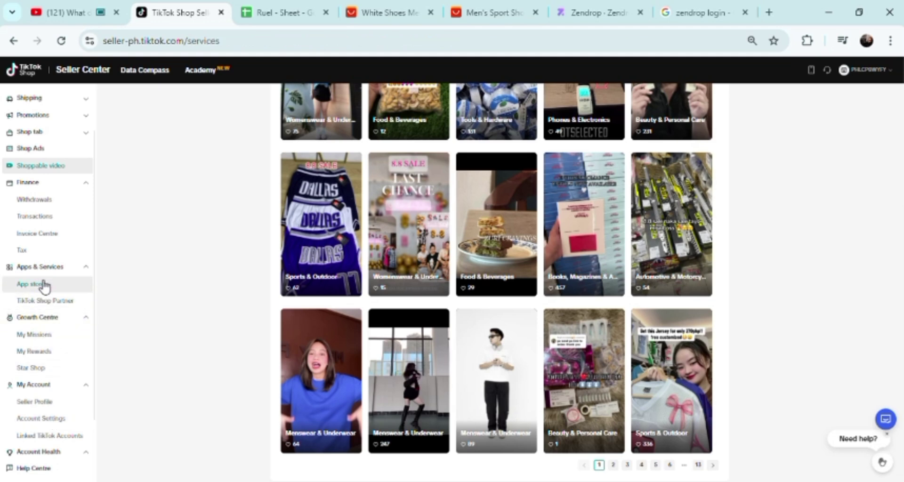